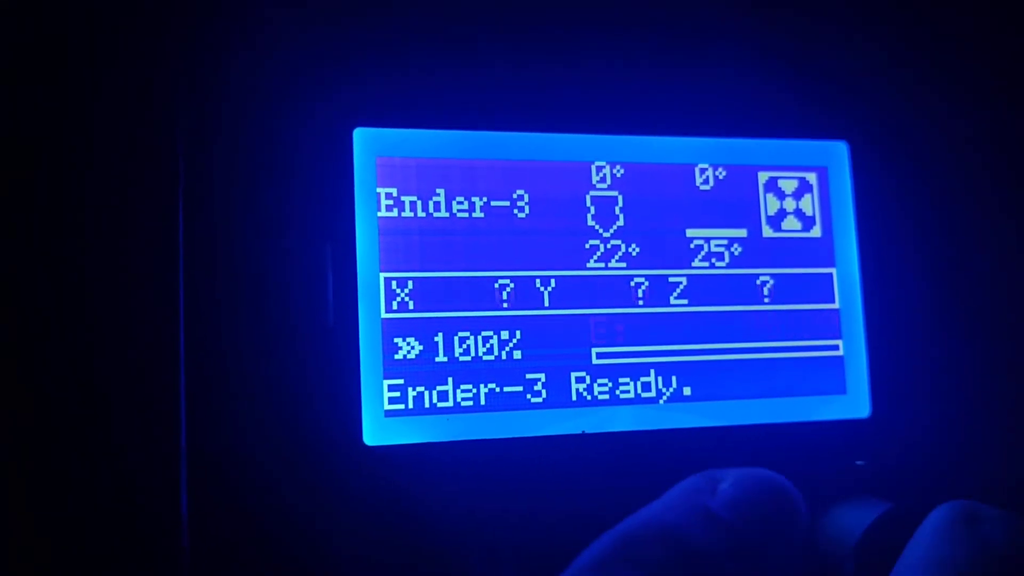
- Open the main menu and enter the Motion submenu (Move Axis, Auto Home, Disable Steppers)
key(Return)
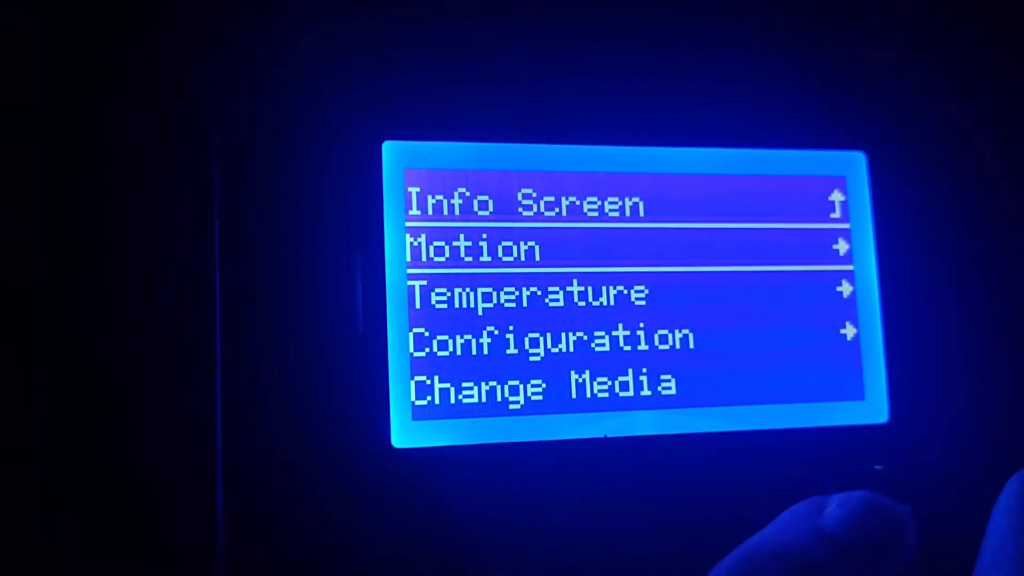
key(Return)
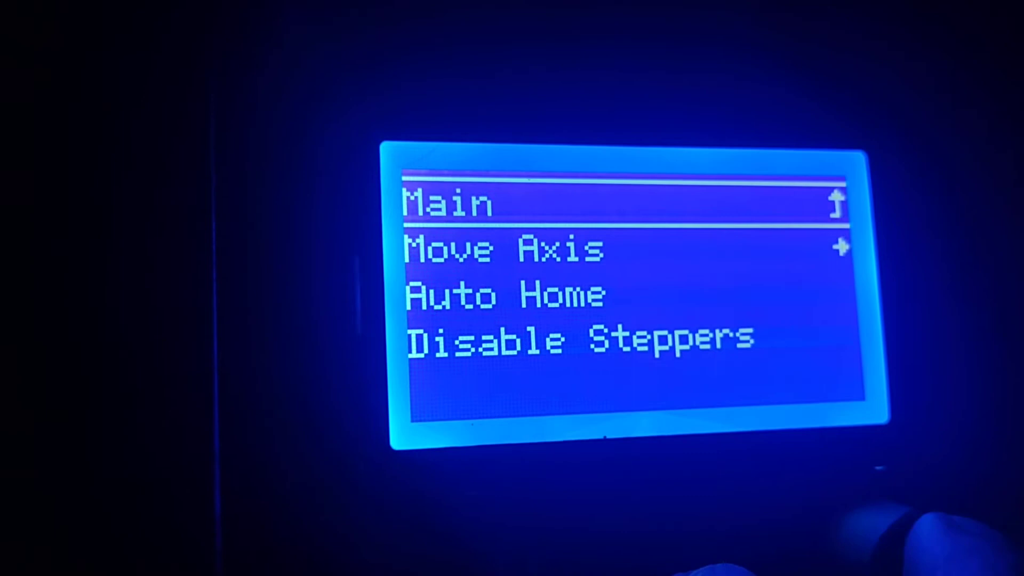
- Navigate to Configuration > Advanced Settings to view steps/mm: X 80, Y 80, Z 400, E 93
key(Return)
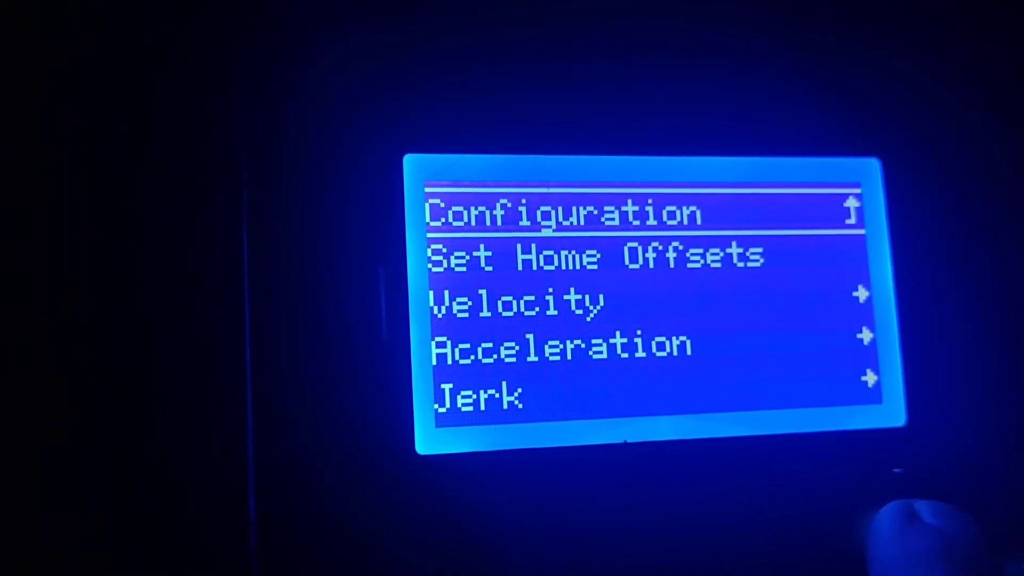
key(Down)
key(Down)
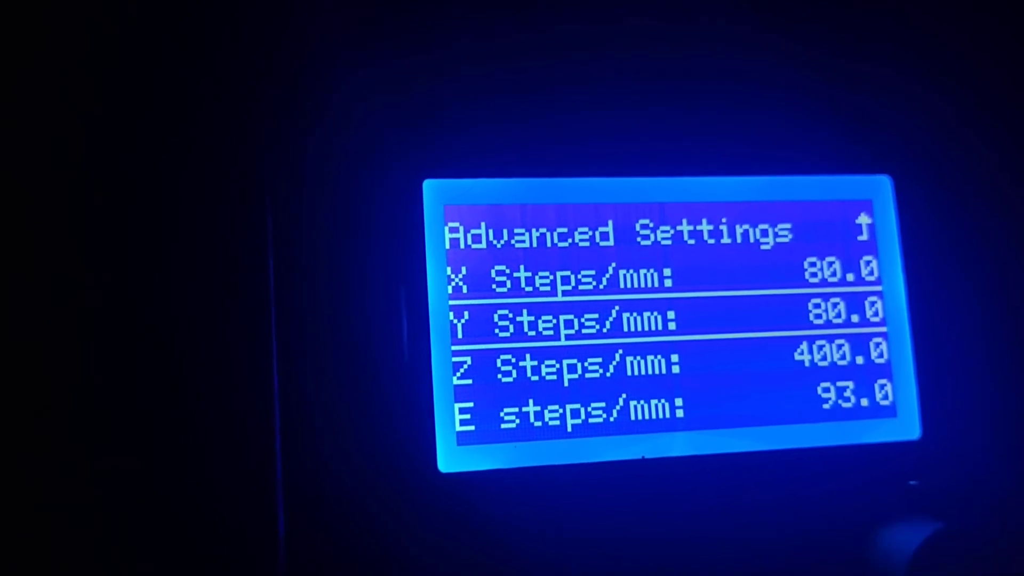
scroll(960, 528, down, 1)
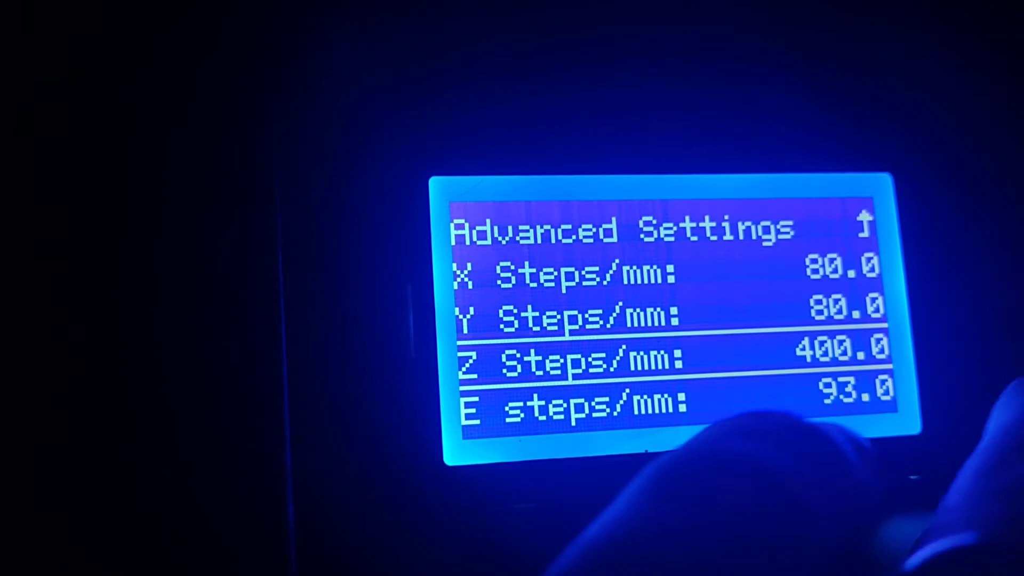
scroll(944, 497, up, 1)
scroll(944, 496, up, 1)
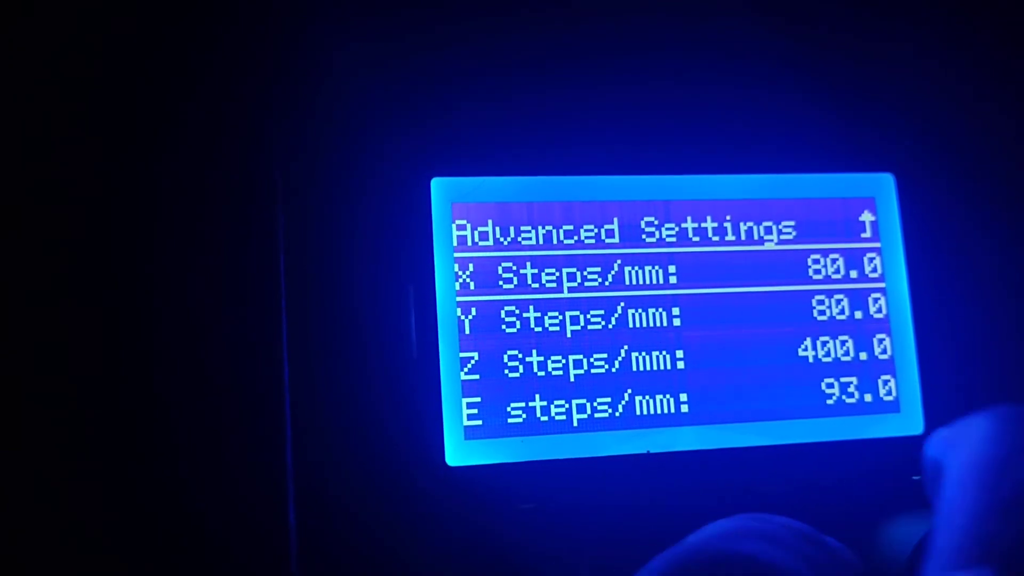